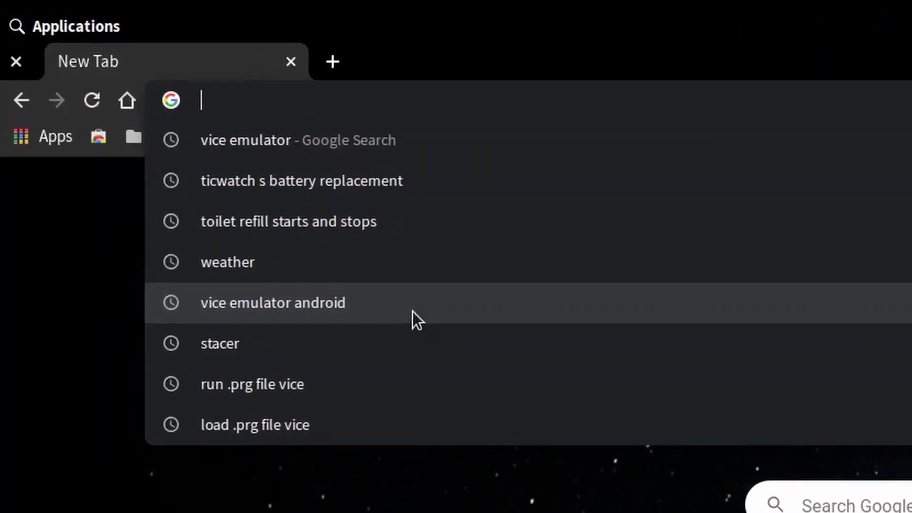
type("https://vice-emu.sourceforge.io/")
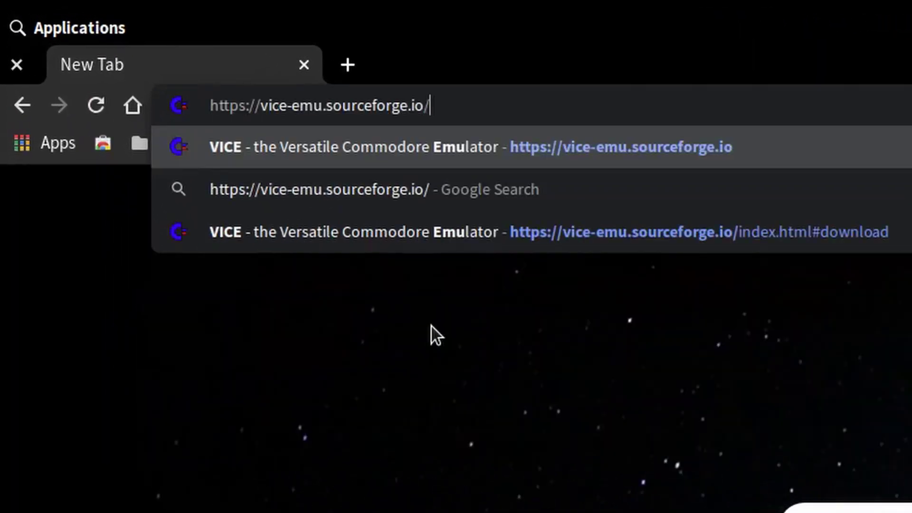
key("Return")
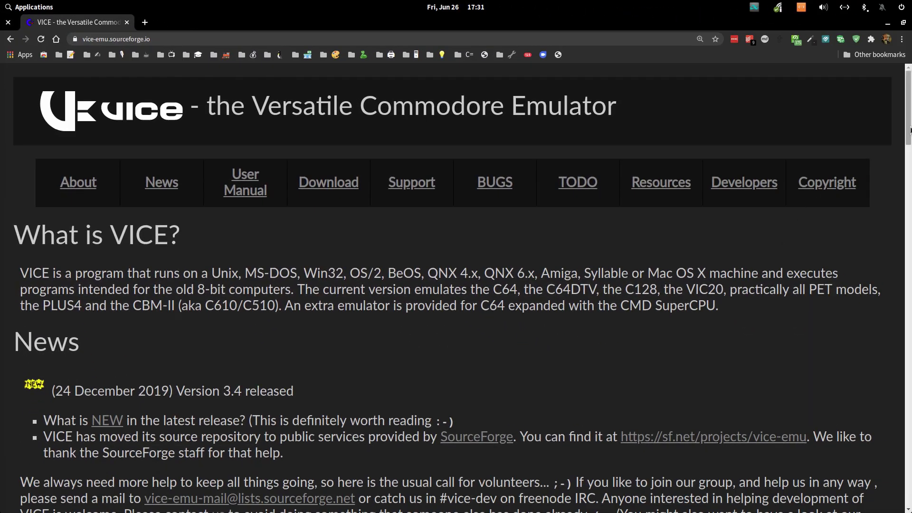
mouse_move(909, 127)
left_mouse_down()
mouse_move(908, 230)
mouse_move(909, 112)
left_mouse_up()
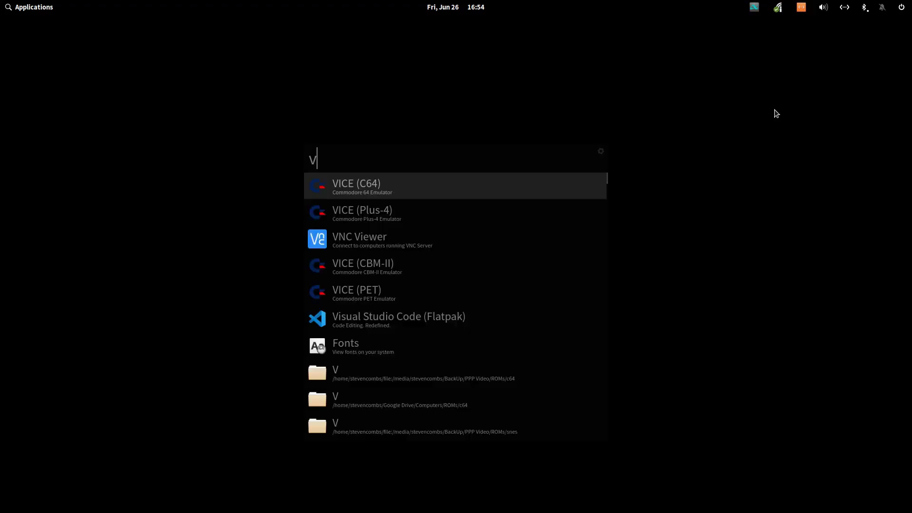
Launch VICE (C64) and check BASIC memory and drive 8 for content with LIST and LOAD"$",8.
key("Return")
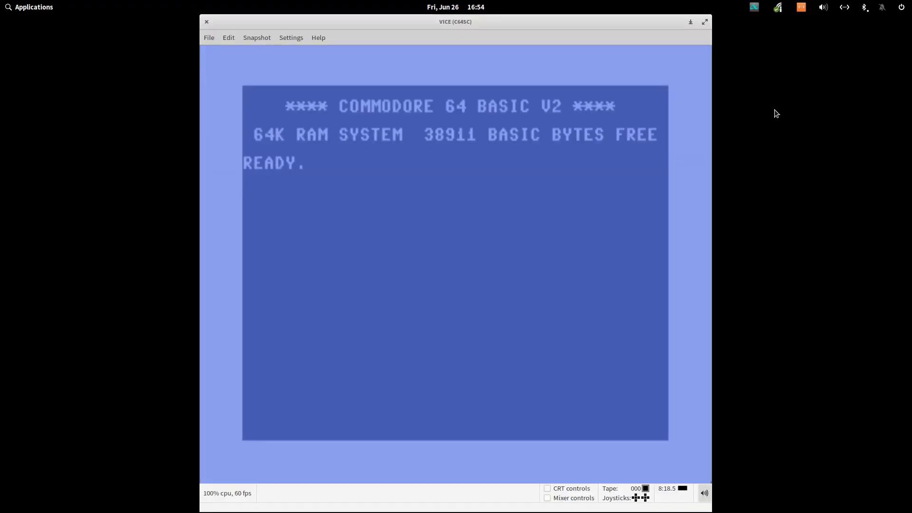
type("LIST")
key("Return")
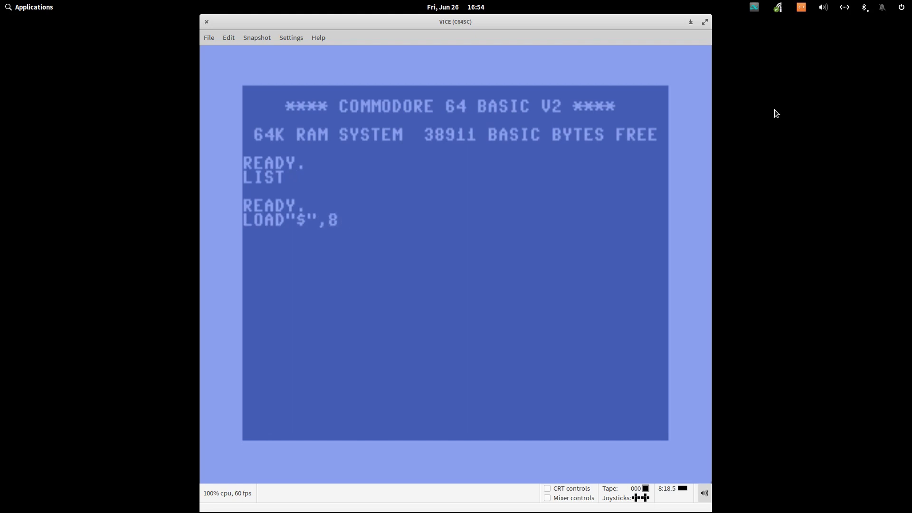
key("Return")
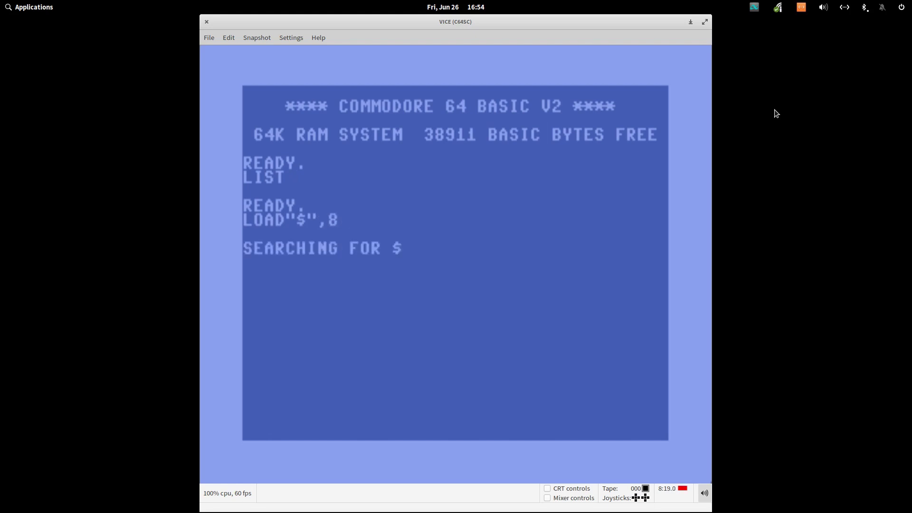
Create and attach an empty d64 disk image with file name retrocombs on unit 8, using disk name retrocombs and ID rc.
left_click(209, 37)
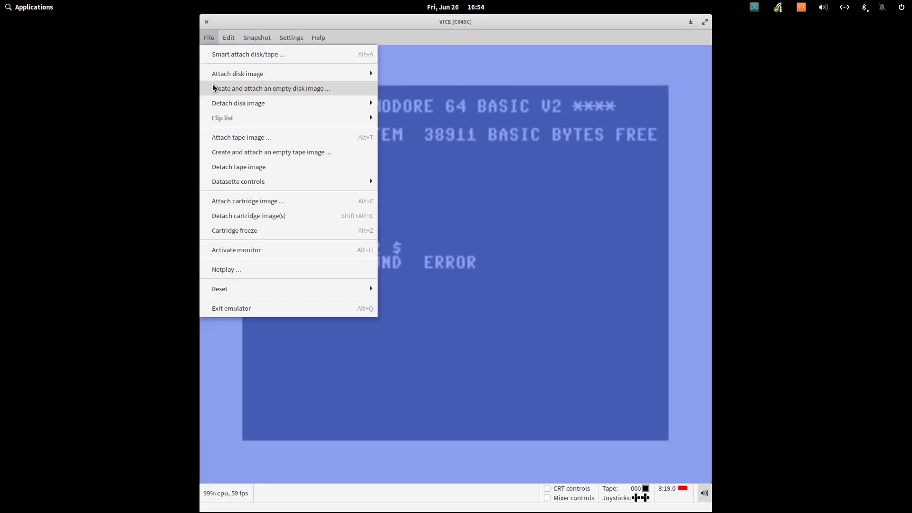
left_click(213, 86)
left_click(249, 218)
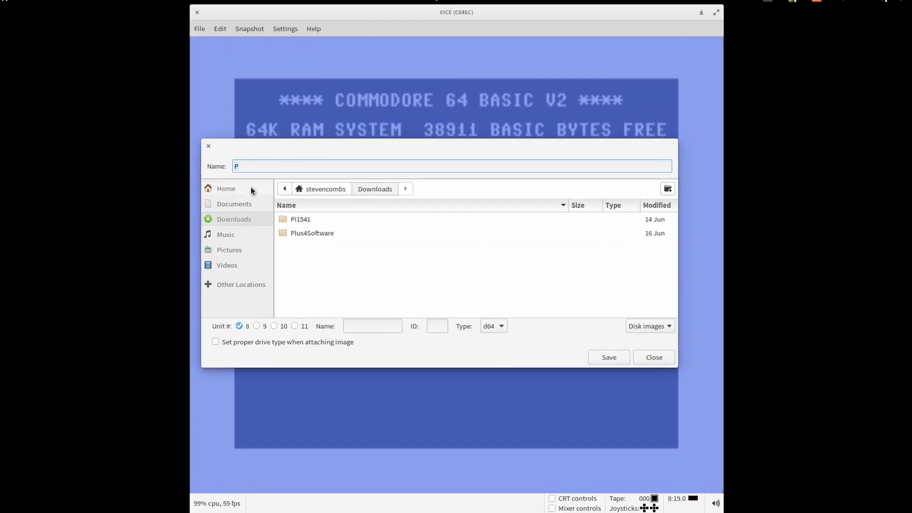
type("P")
key("BackSpace")
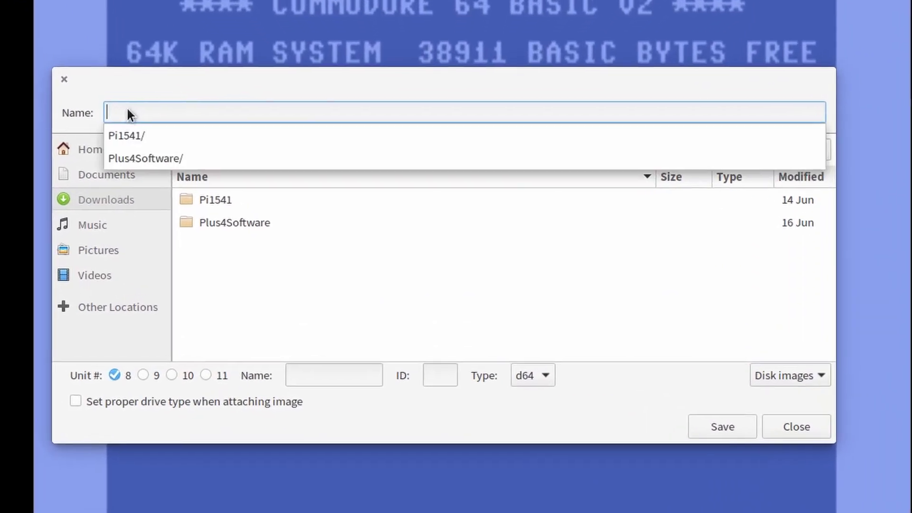
type("re")
type("trocombs")
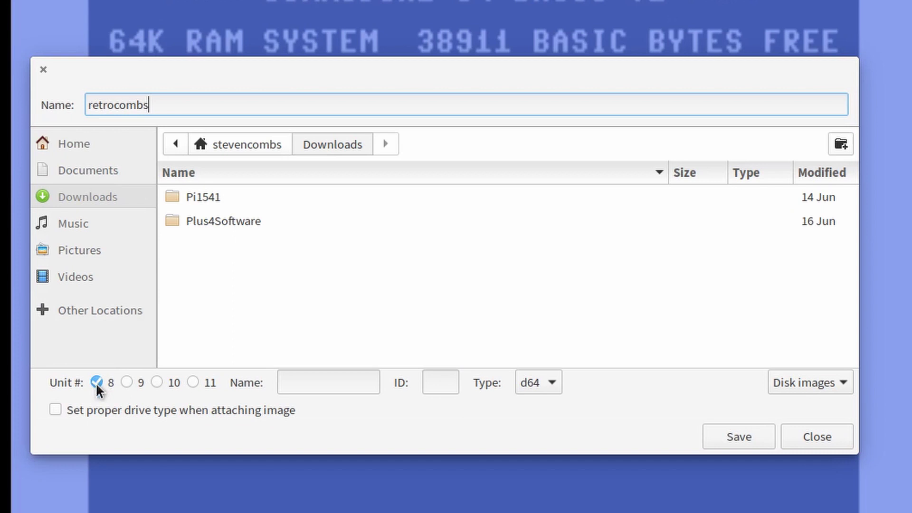
left_click(302, 385)
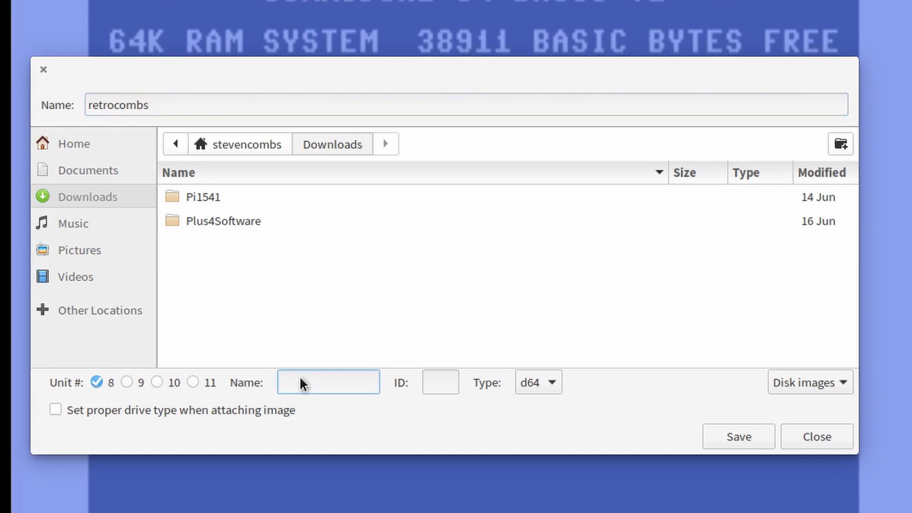
type("retrocombs")
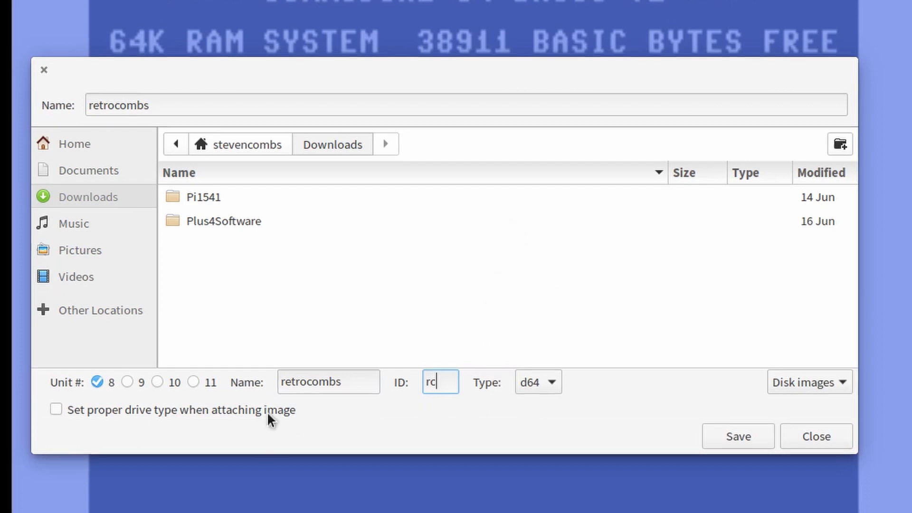
left_click(734, 440)
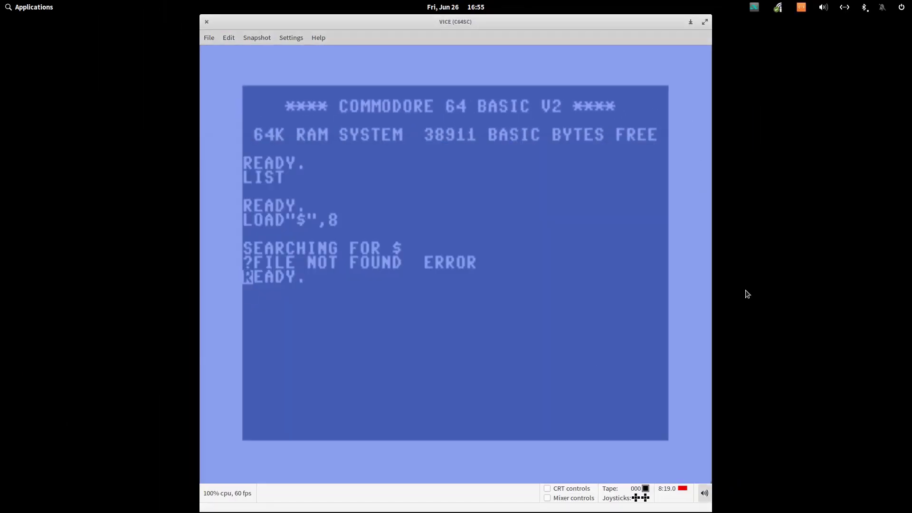
Rerun the existing LOAD"$",8 line and list the directory of the attached disk.
key("Up")
key("Up")
key("Up")
key("Up")
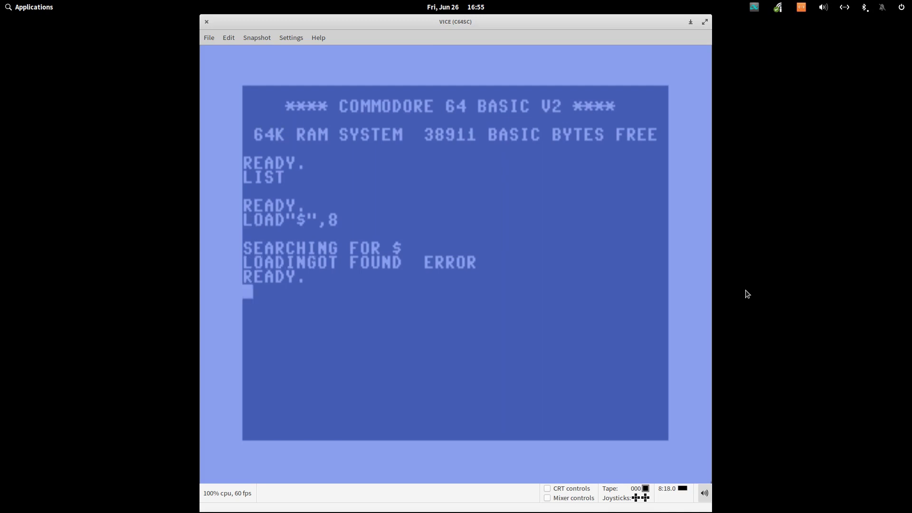
type("LIST")
key("Return")
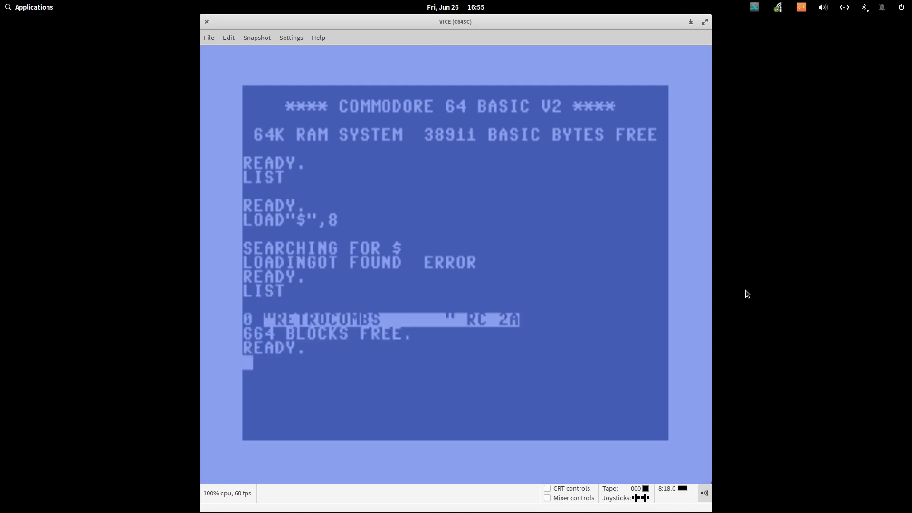
Enter a two-line BASIC program: 10 PRINT"RETROCOMBS "; and 20 GOTO 10.
type("10")
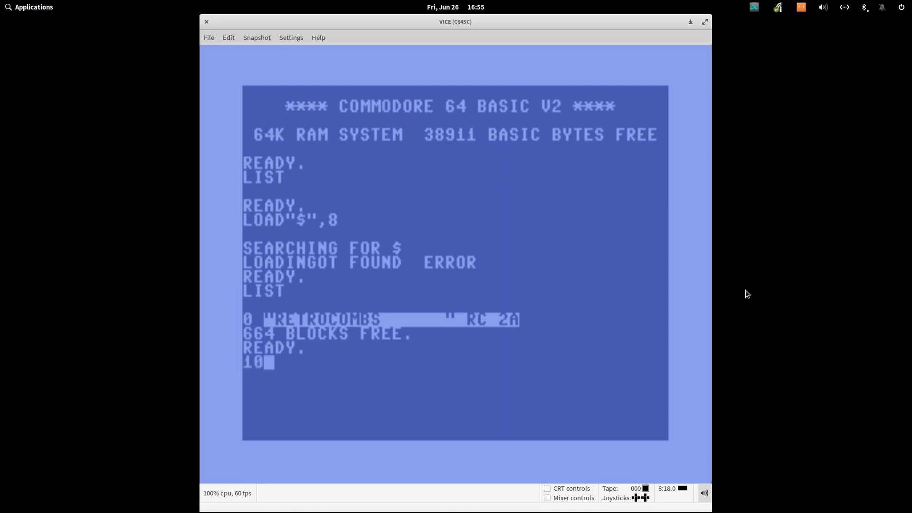
type(" PRINT")
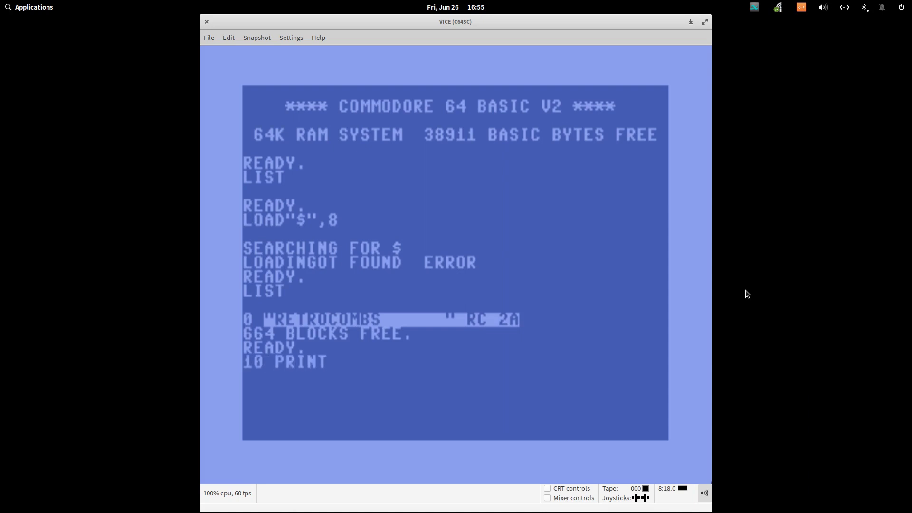
type("\"RET")
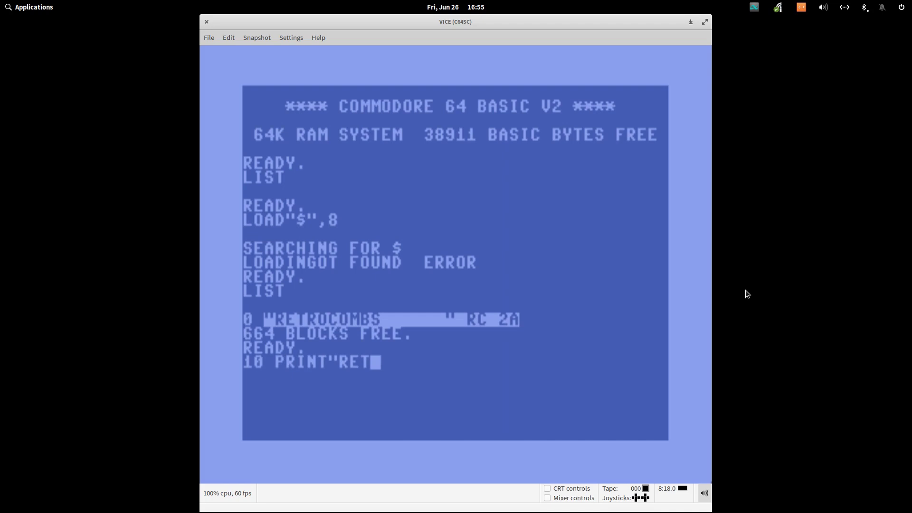
type("ROCOMBS")
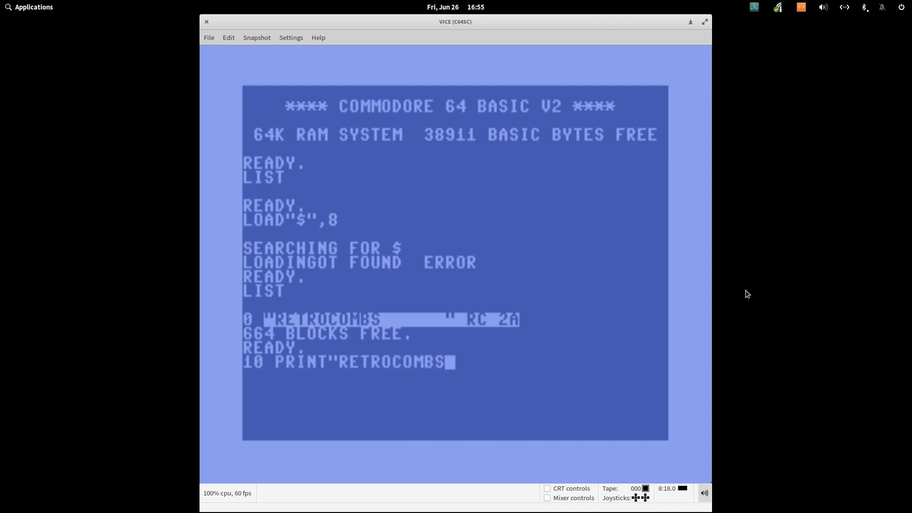
type(" \"; ")
type("20")
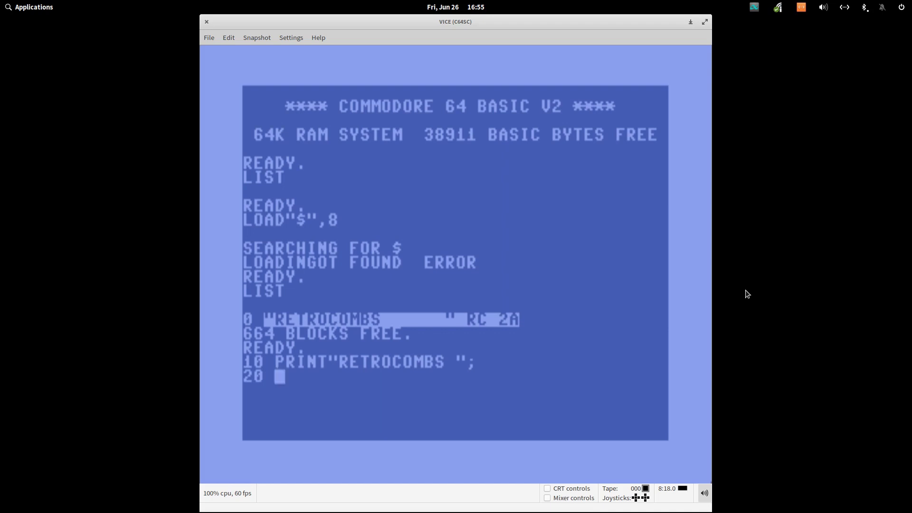
type(" GOTO 10")
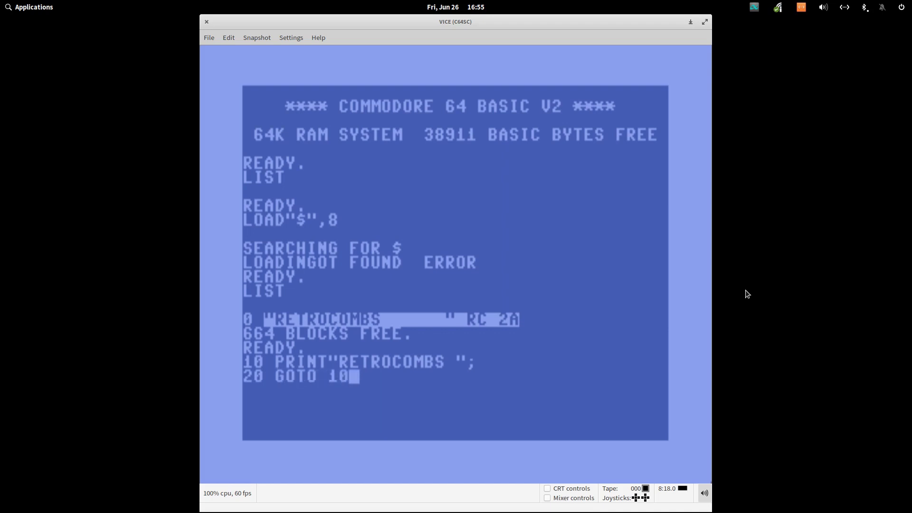
key("Return")
List the BASIC program in memory and try to run it.
type("LIST")
key("Return")
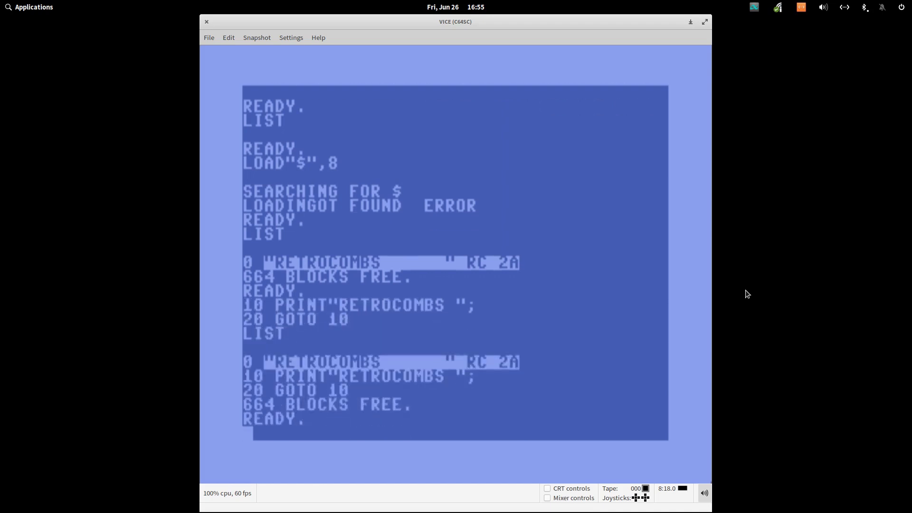
type("RUN")
key("Return")
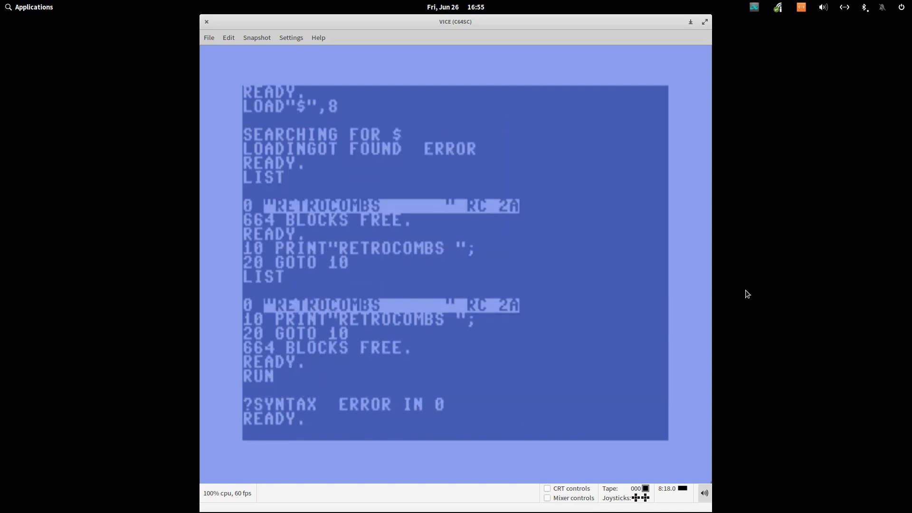
Delete line 0 from the BASIC program and list the remaining code.
type("0")
key("Return")
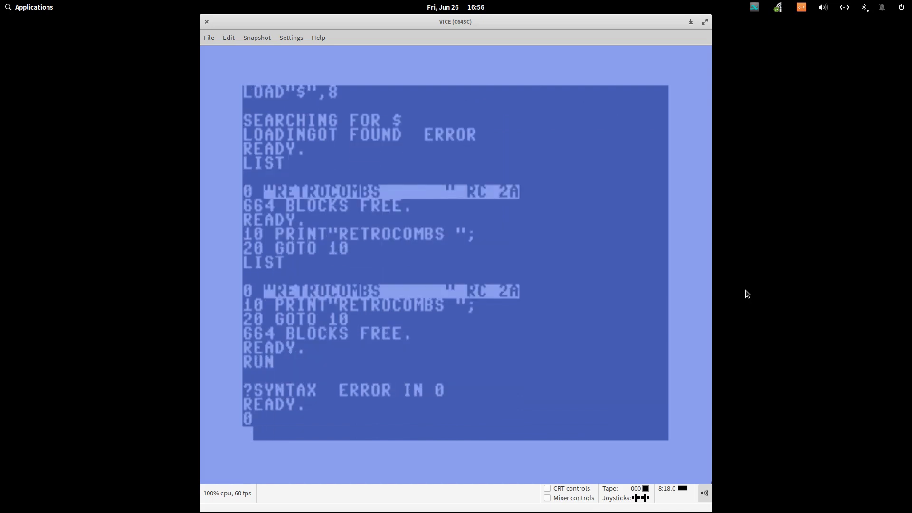
type("LIST")
key("Return")
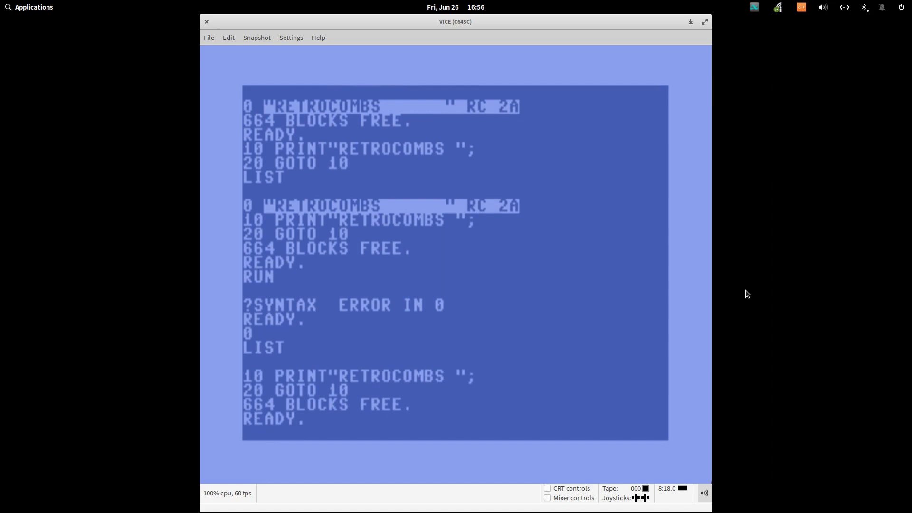
Run the BASIC program and stop its endless print loop.
type("RUN")
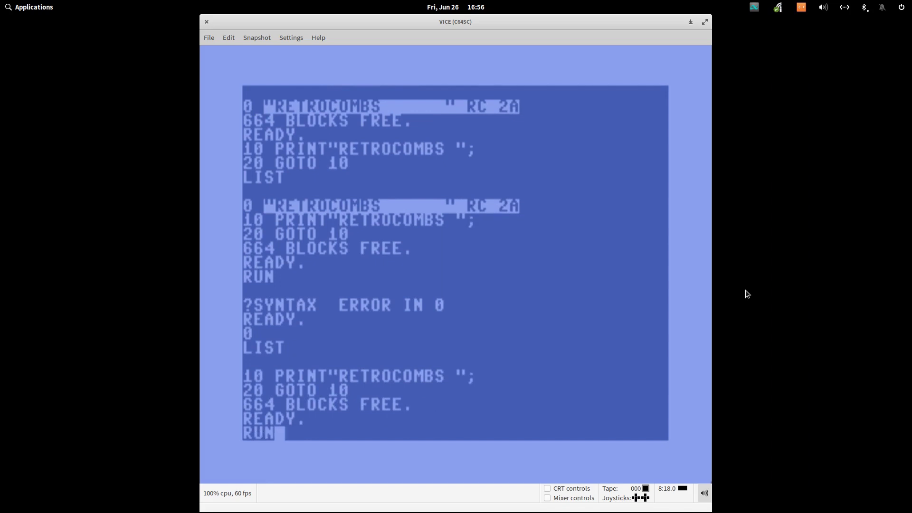
key("Return")
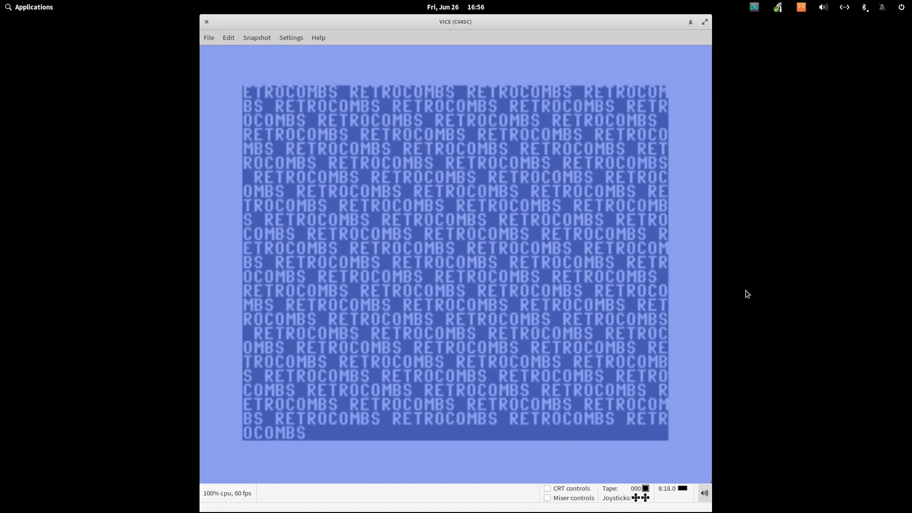
key("Escape")
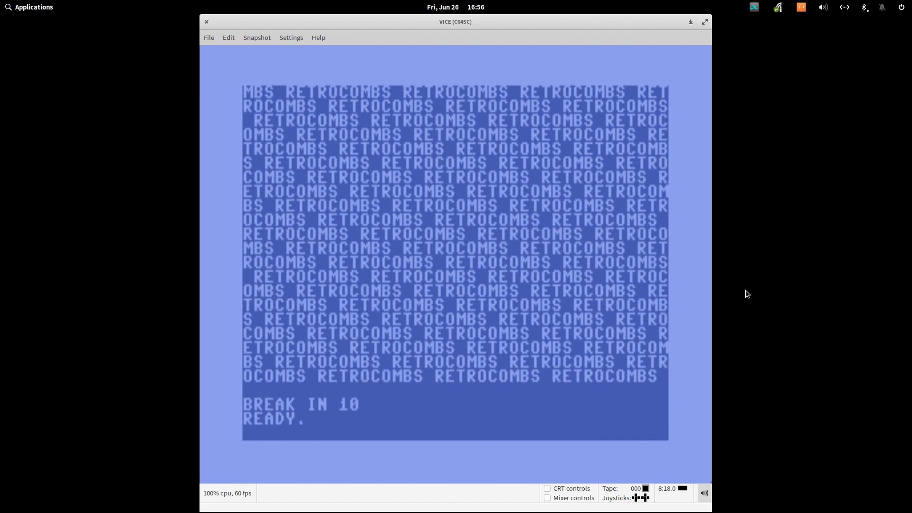
Save the BASIC program to device 8 under the name "RETROCOMBS PRINT".
type("SAVE")
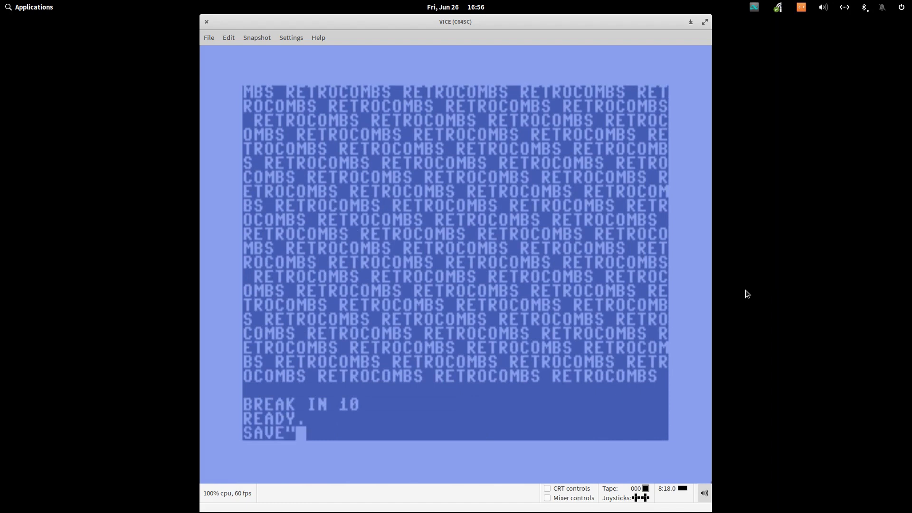
type("\"RETROCOMBS")
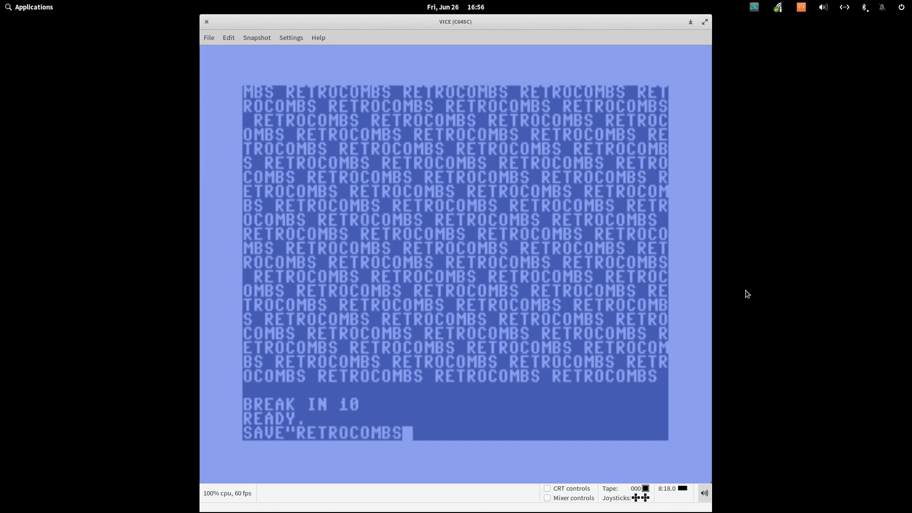
type(" PRINT")
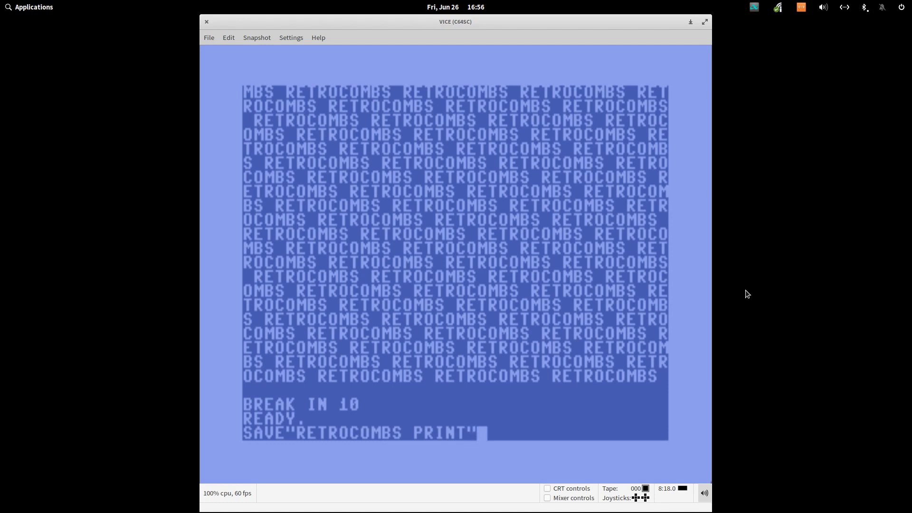
type("\",8")
key("Return")
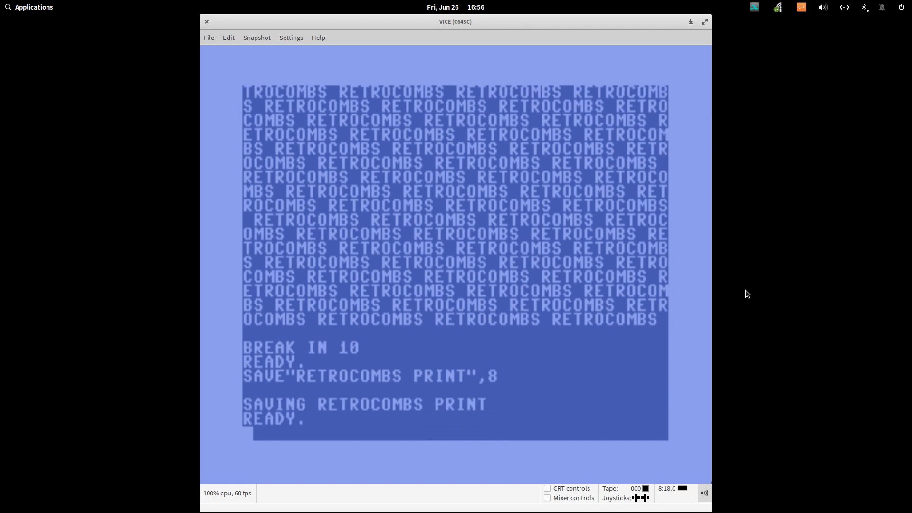
Clear the BASIC program from memory with NEW, listing memory before and after.
type("LIST")
key("Return")
type("NE")
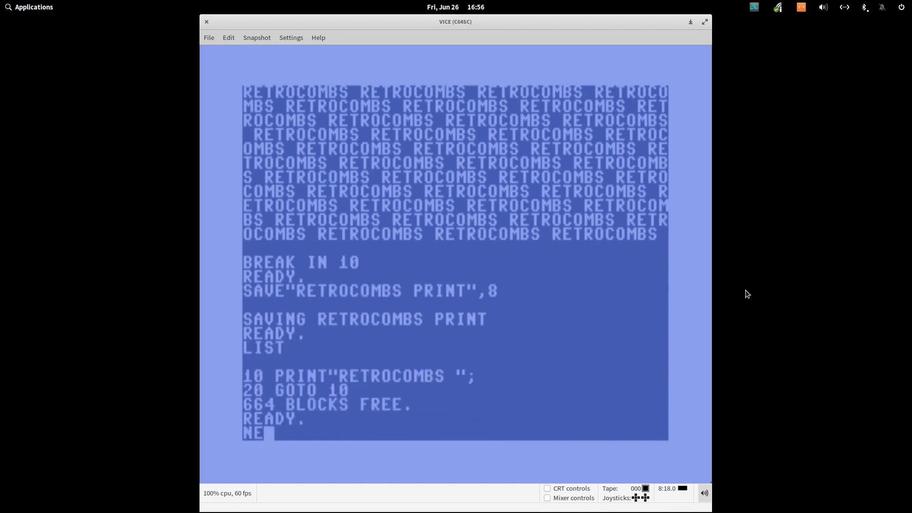
key("Return")
type("NEW")
key("Return")
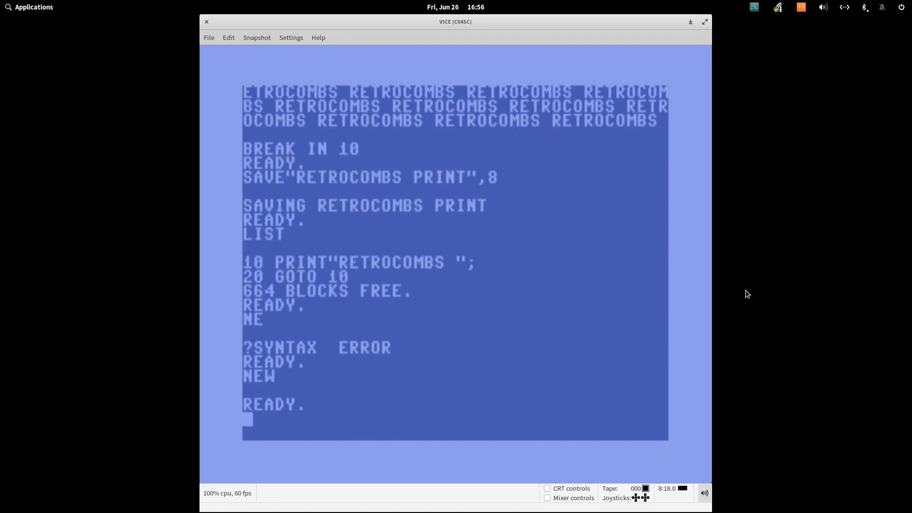
type("LIST")
key("Return")
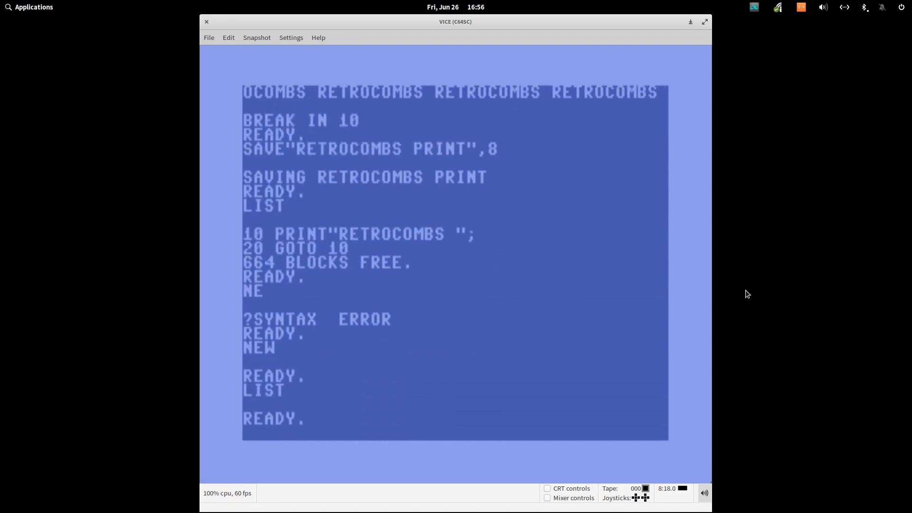
Load the program "RETROCOMBS PRINT" from device 8 into memory.
type("LOAD \"RETO")
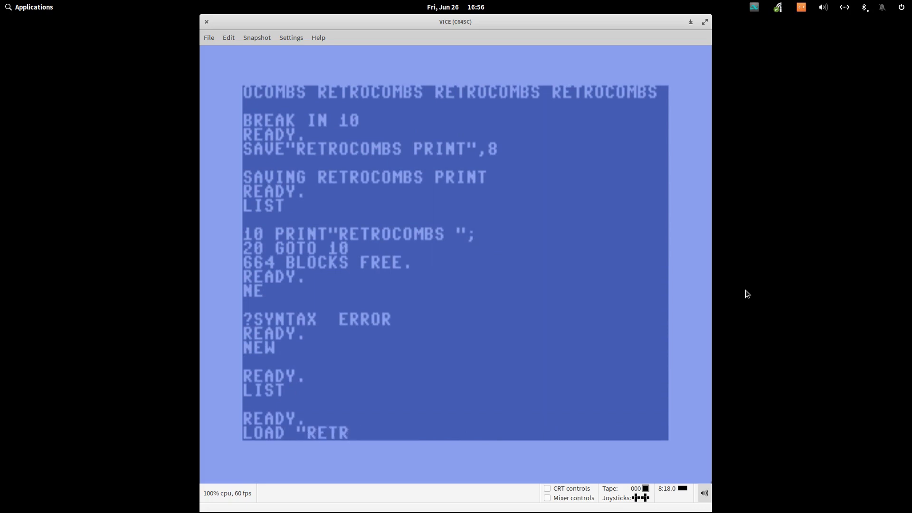
type("OCOMBS")
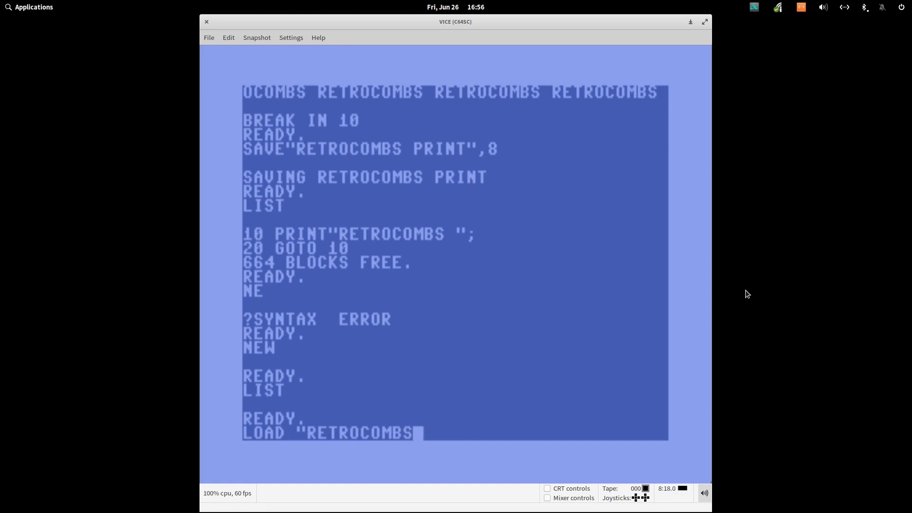
type(" P")
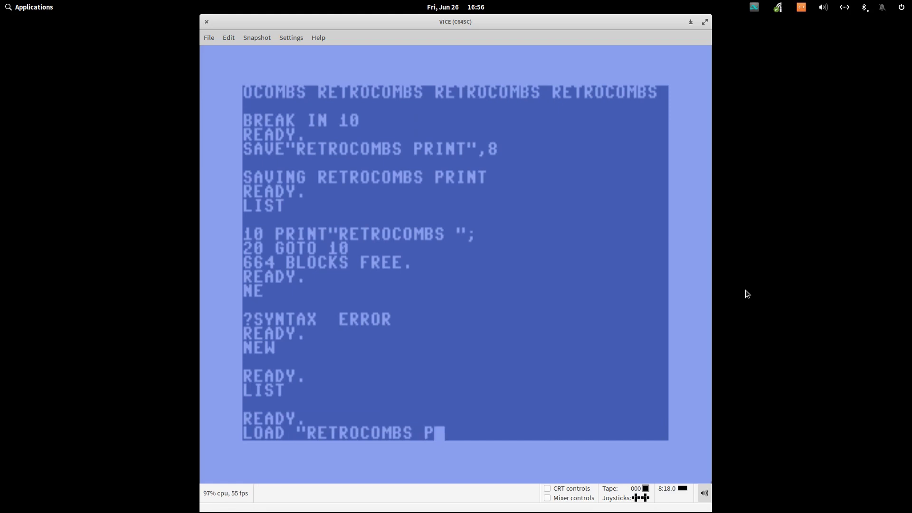
type("RINT\",")
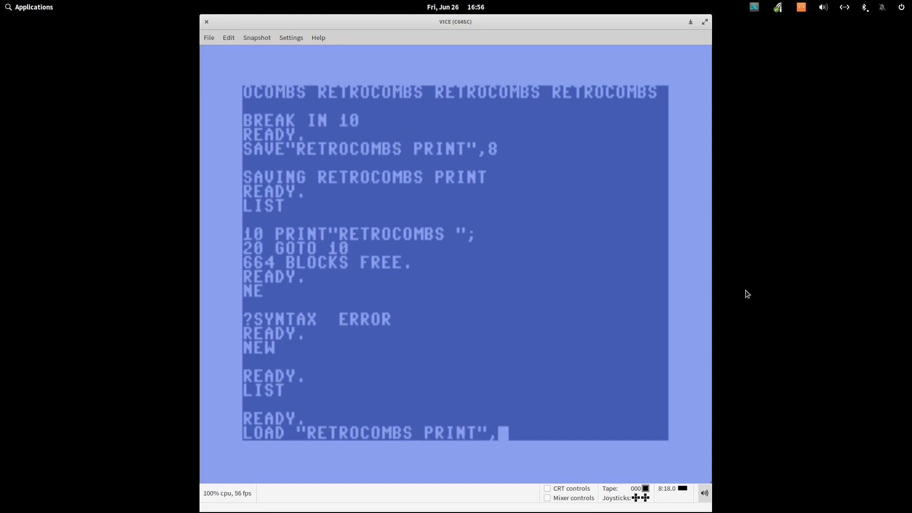
type("8")
key("Return")
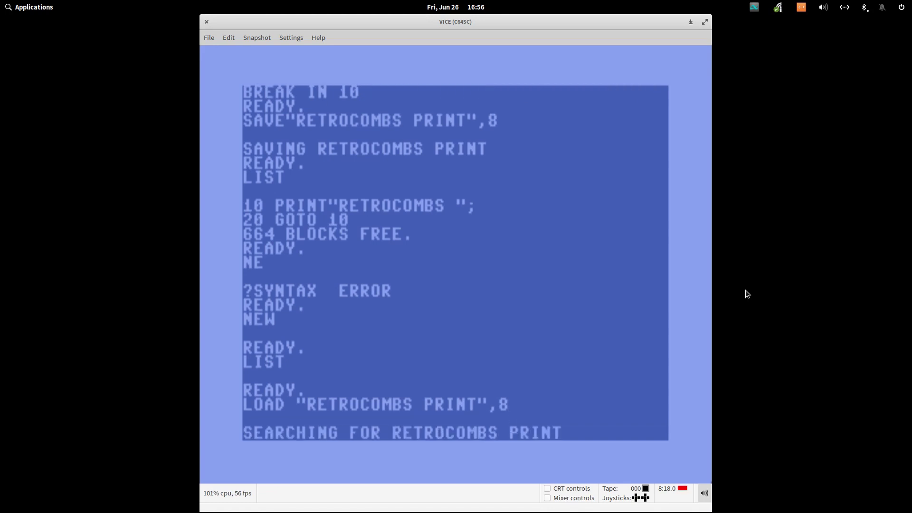
List the loaded BASIC program, run it and stop its endless print loop.
type("LIST")
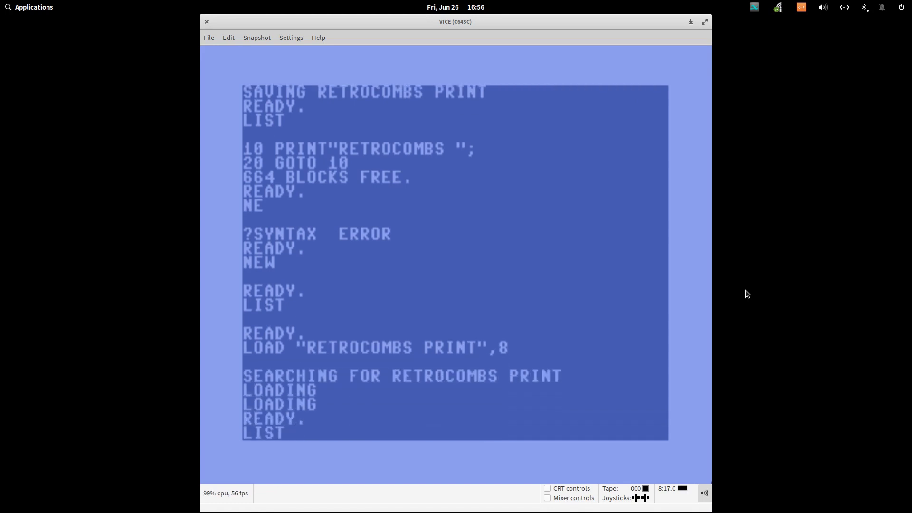
key("Return")
type("RUN")
key("Return")
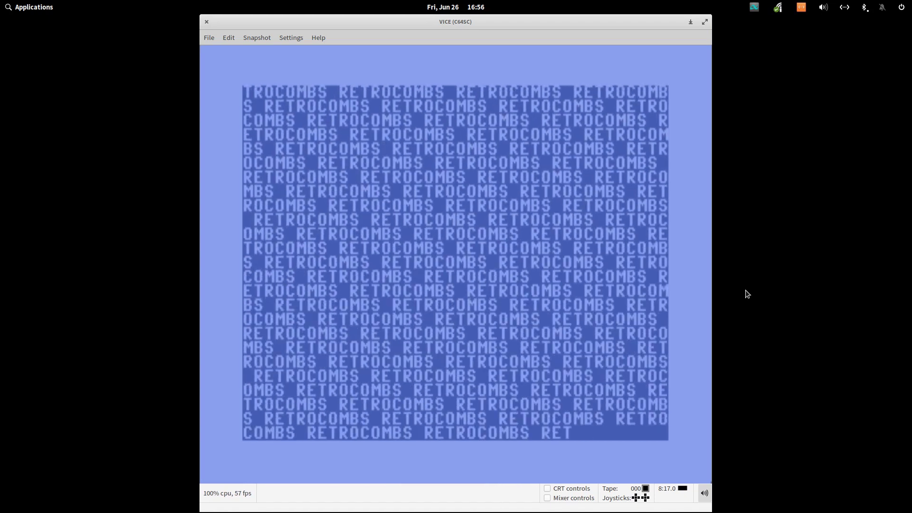
key("Escape")
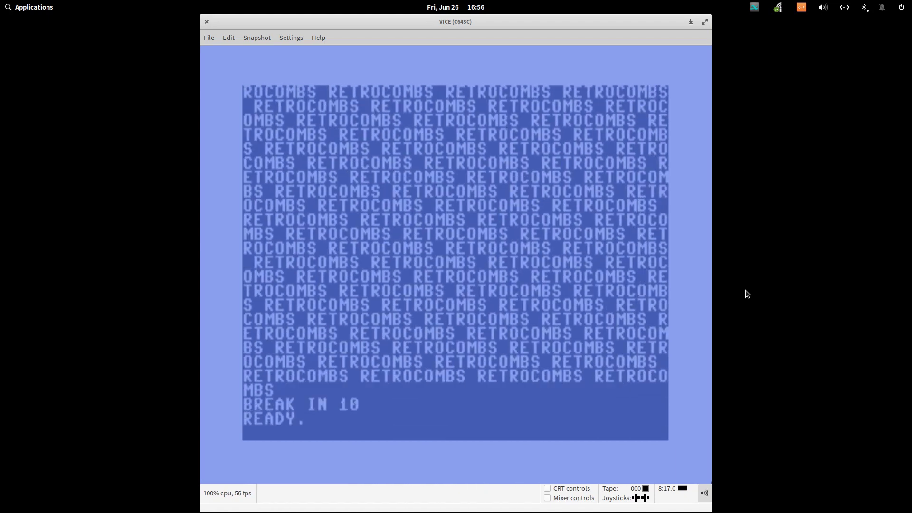
Exit the VICE emulator and confirm leaving it.
left_click(212, 39)
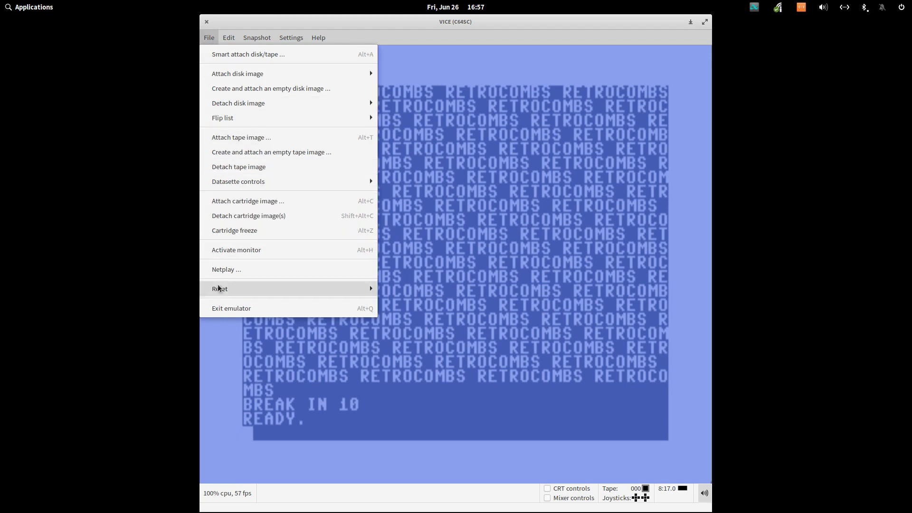
left_click(225, 313)
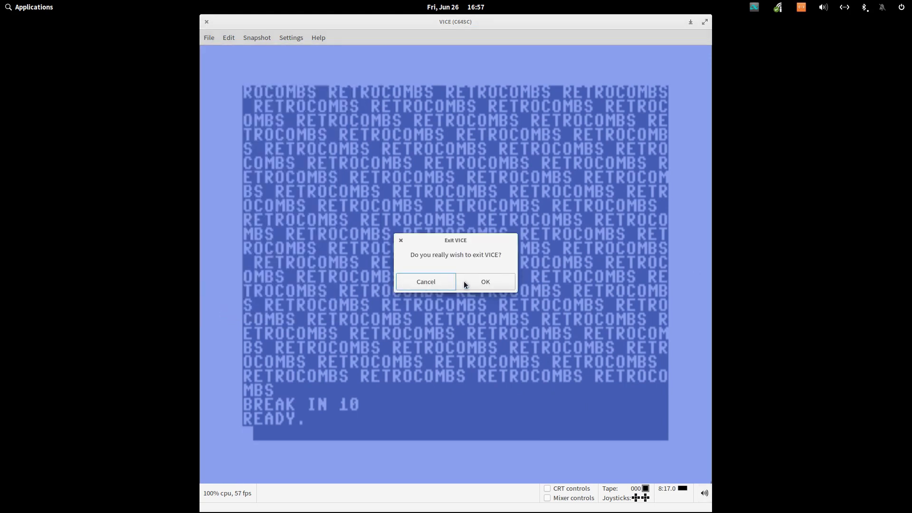
left_click(481, 281)
Switch to the file manager and open the PI1541 drive in a separate window beside the Downloads window.
mouse_move(908, 60)
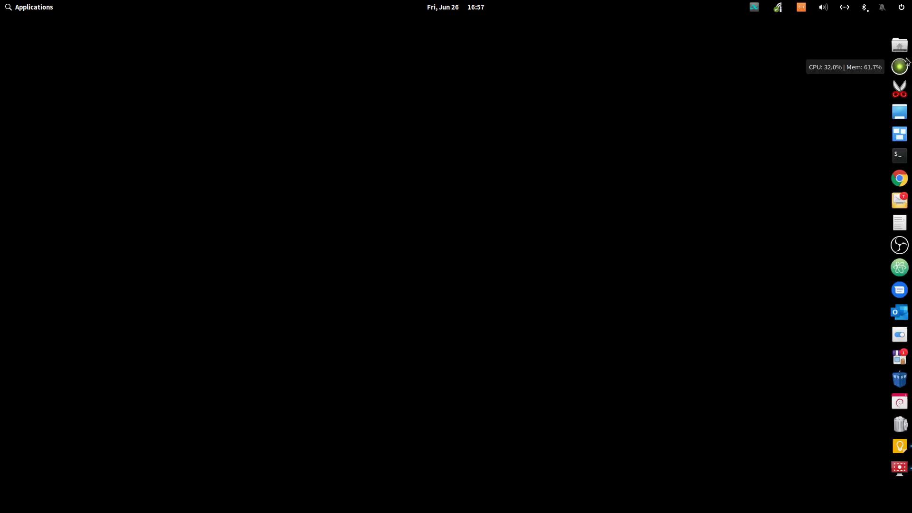
left_click(900, 44)
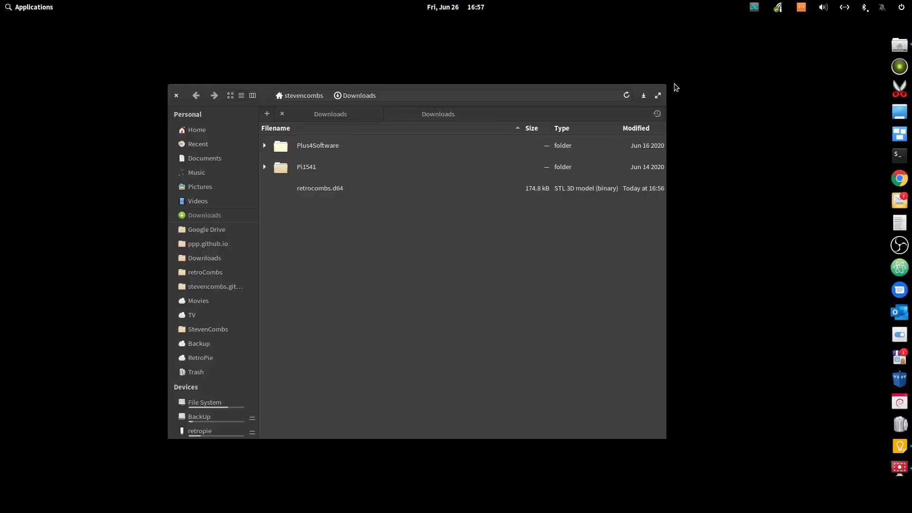
left_click(310, 191)
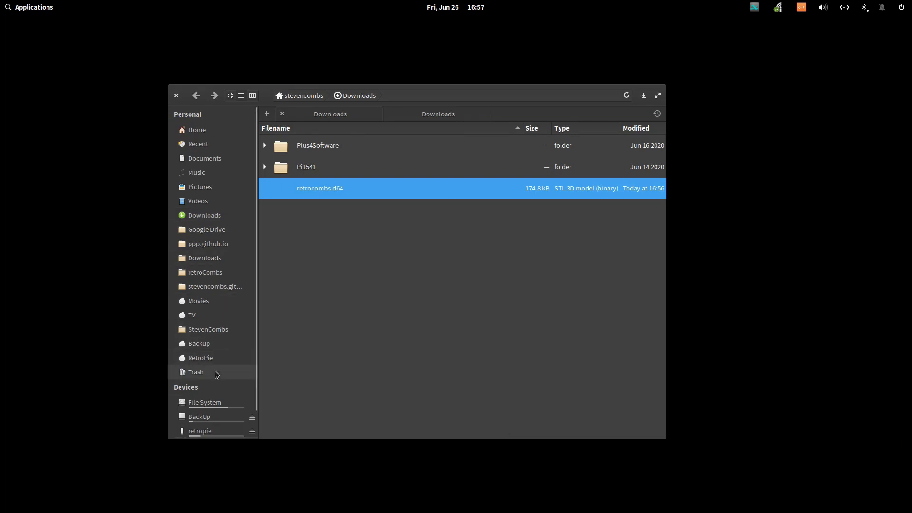
scroll(214, 380, "down", 2)
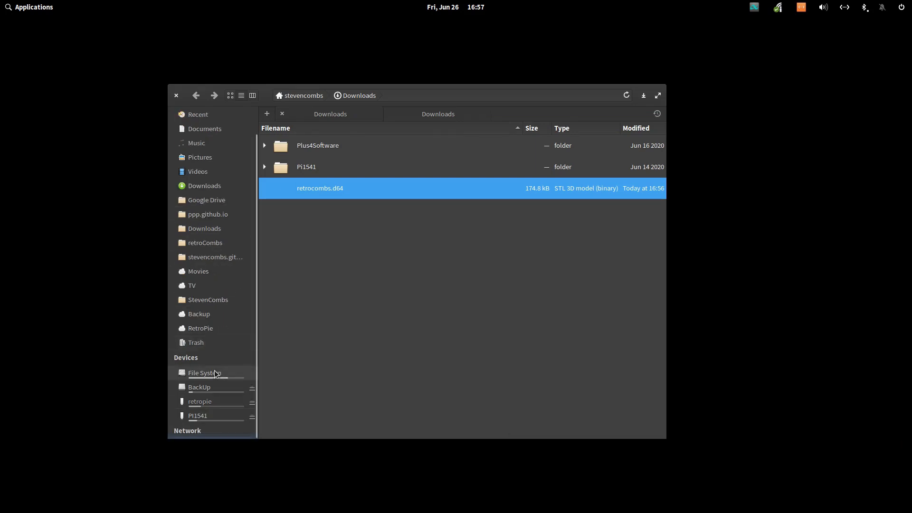
right_click(192, 418)
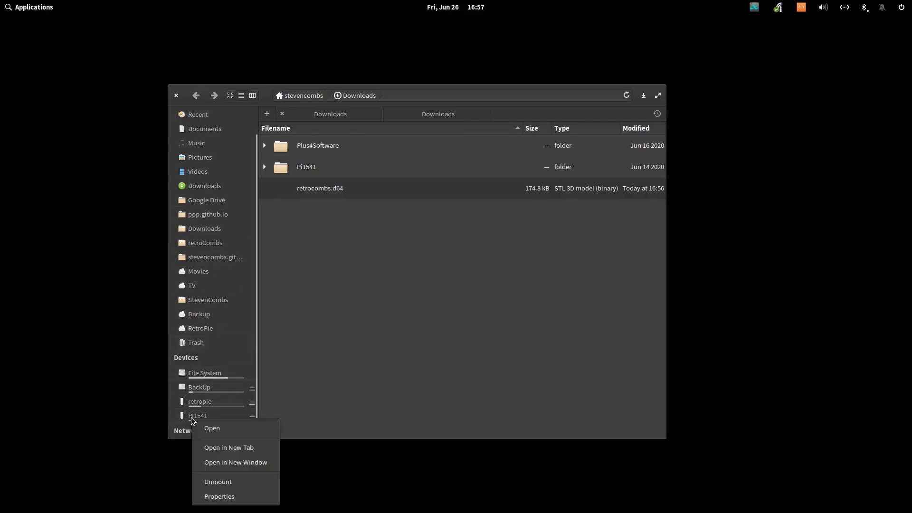
left_click(212, 461)
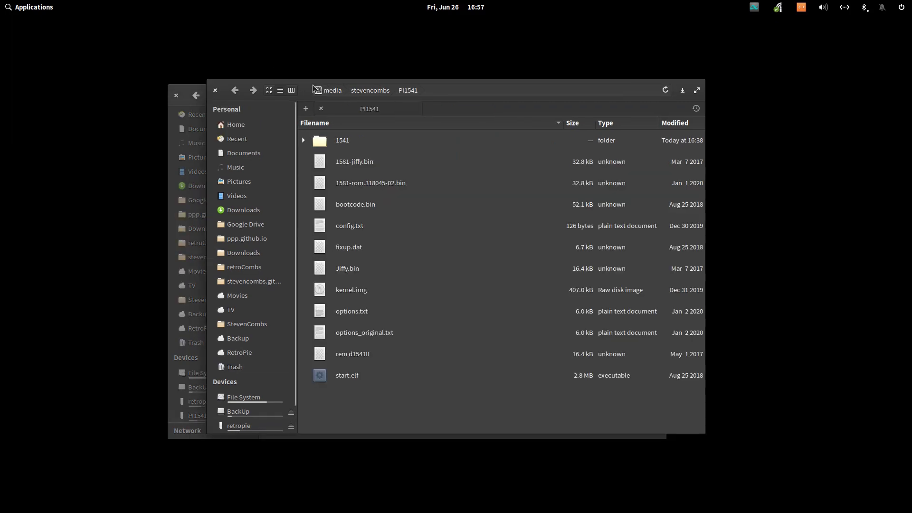
left_click_drag(307, 93, 477, 64)
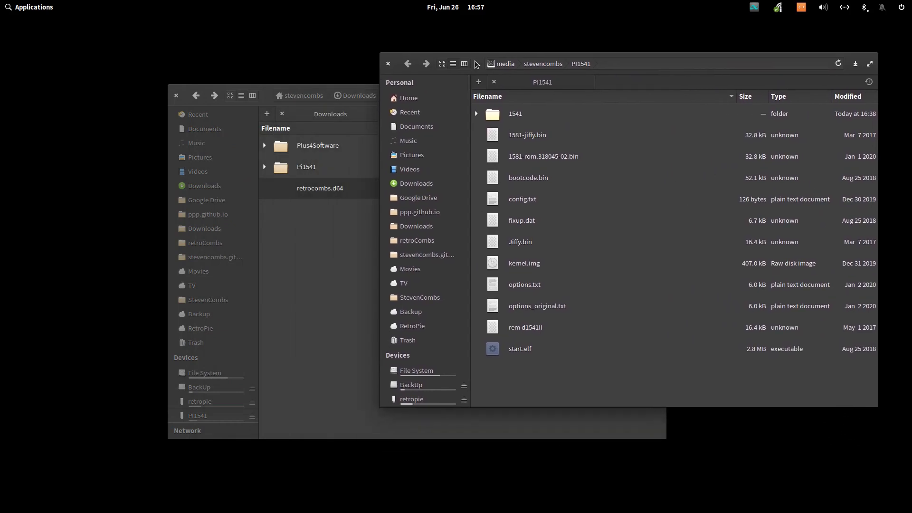
Copy retrocombs.d64 from Downloads into the 1541 folder on the PI1541 drive and unmount the drive.
left_click(510, 114)
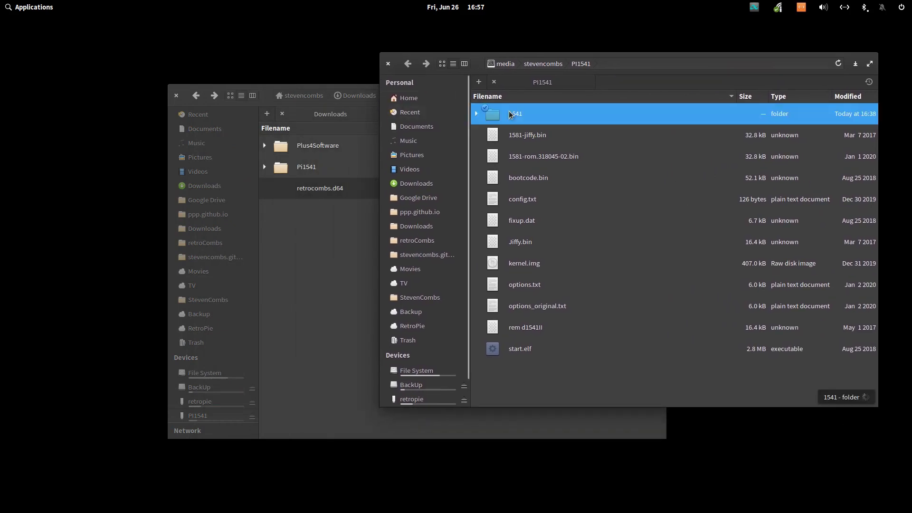
left_click_drag(314, 189, 706, 336)
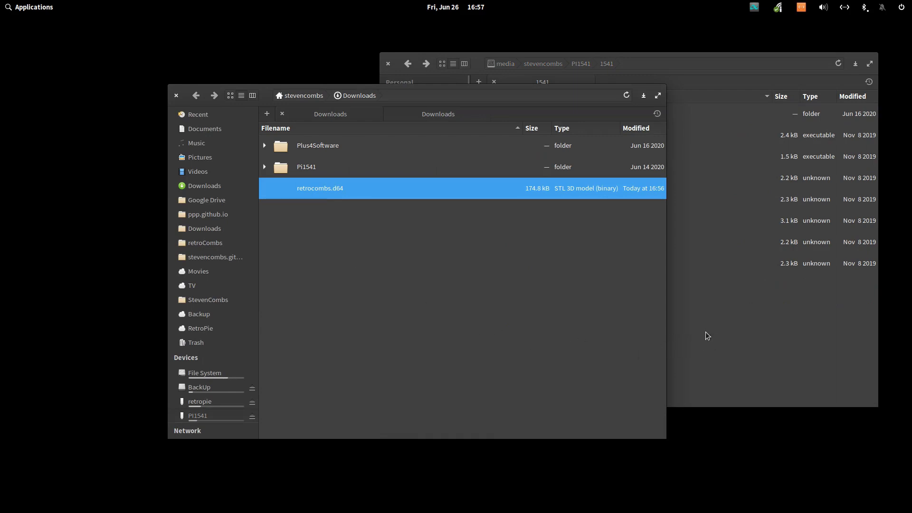
left_click(706, 363)
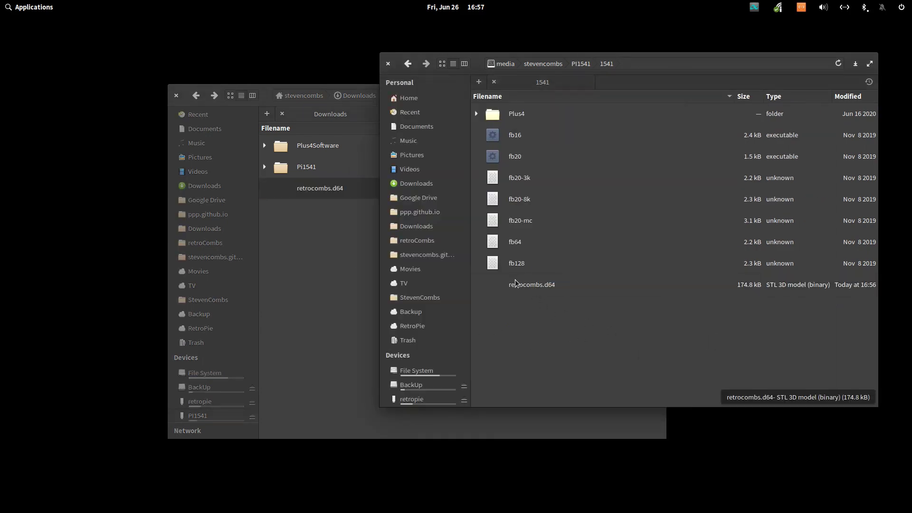
scroll(423, 322, "down", 2)
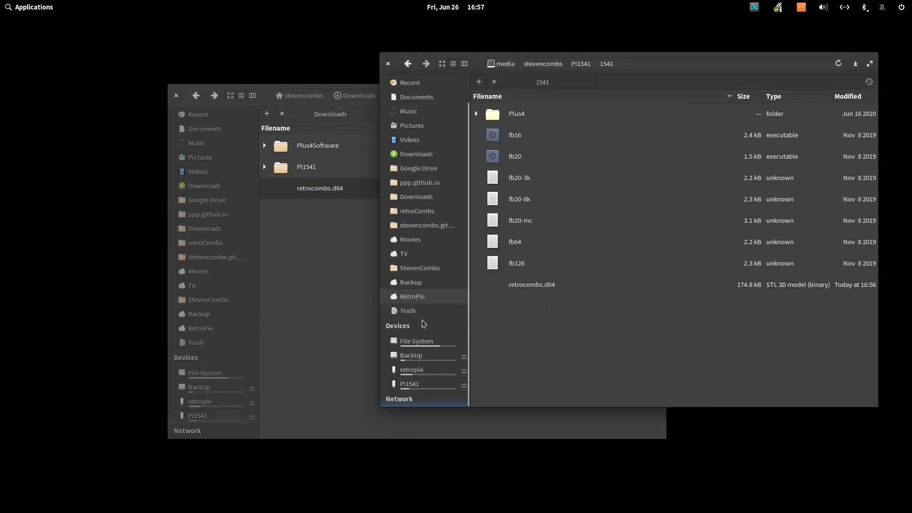
left_click(465, 386)
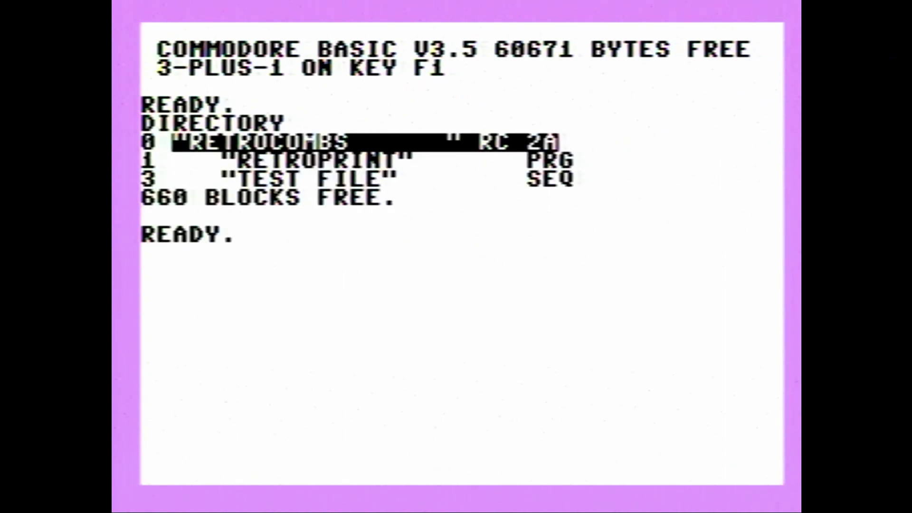
In Commodore BASIC V3.5, overwrite the start of the "RETROPRINT" directory line with DLOAD.
key("Up")
key("Up")
key("Up")
type("DLOA")
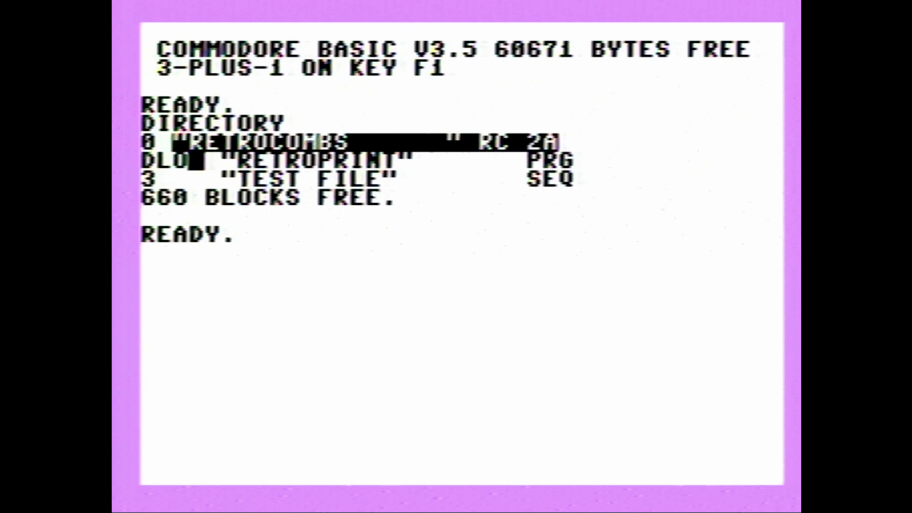
type("D")
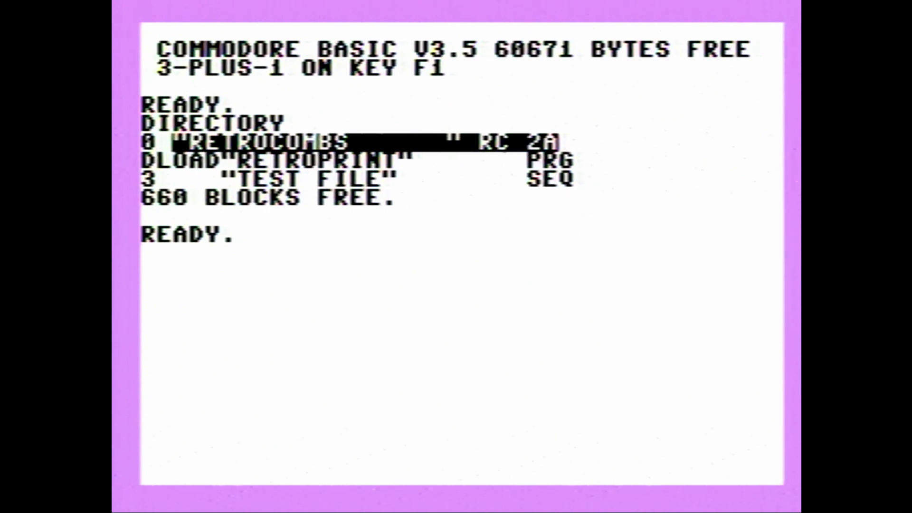
Erase the PRG file type after "RETROPRINT" and execute the DLOAD command.
key("Right")
key("Right")
key("Right")
key("Right")
key("Right")
key("Right")
key("Right")
key("Right")
key("Right")
key("Right")
key("Right")
key("Right")
key("Right")
key("Right")
key("Escape")
key("q")
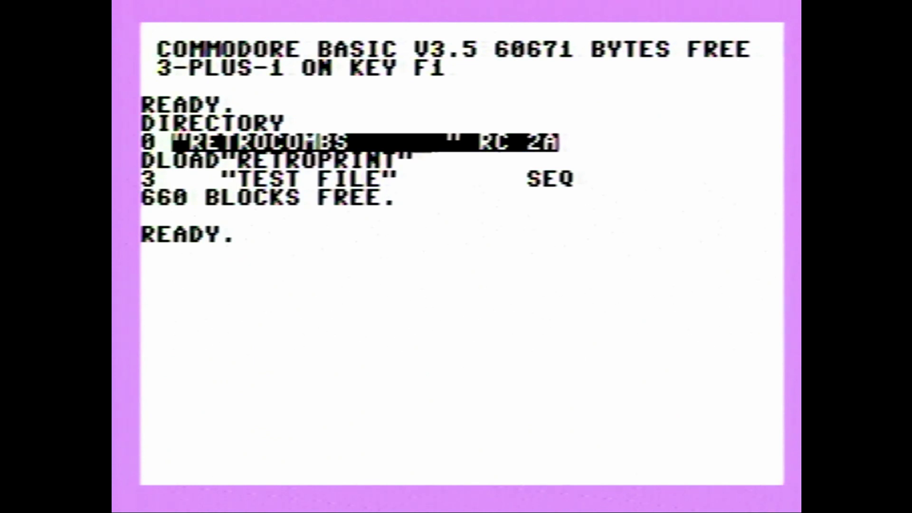
key("Return")
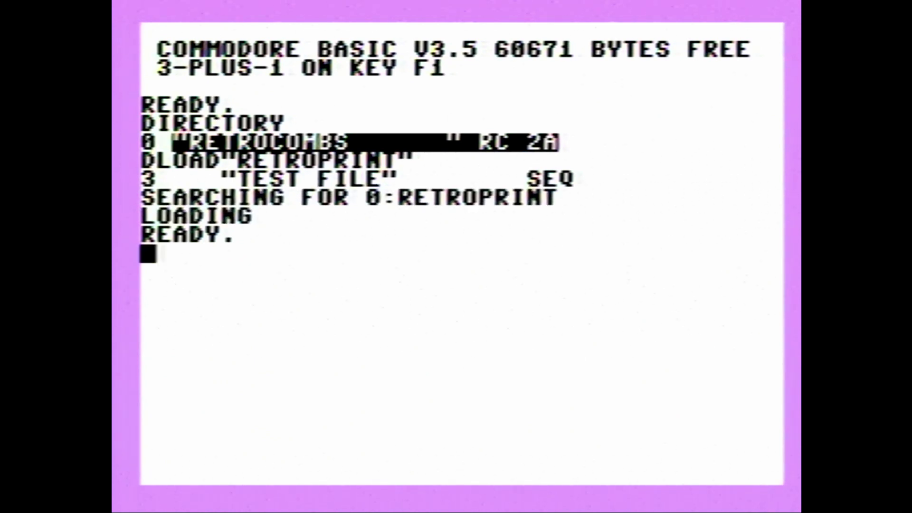
List the loaded RETROPRINT program and run it.
type("LIST")
key("Return")
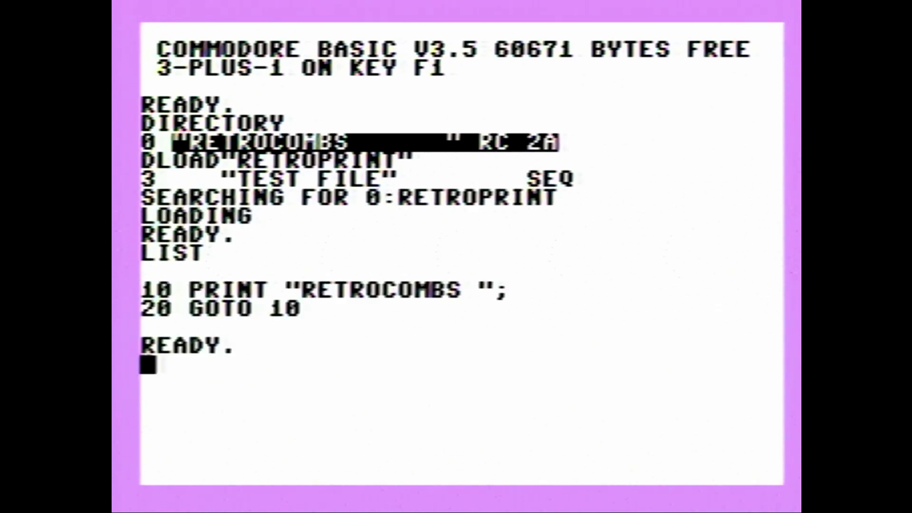
type("RUN")
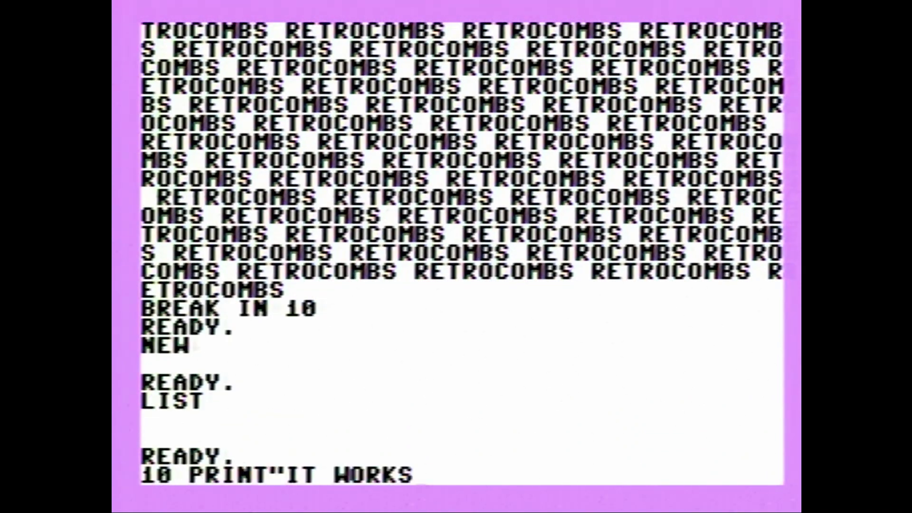
Write a new program with lines 10 PRINT"IT WORKS! "; and 20 GOTO 10, and list it.
type("! \";")
key("Return")
type("20 GOTO 10")
key("Return")
type("LIST")
key("Return")
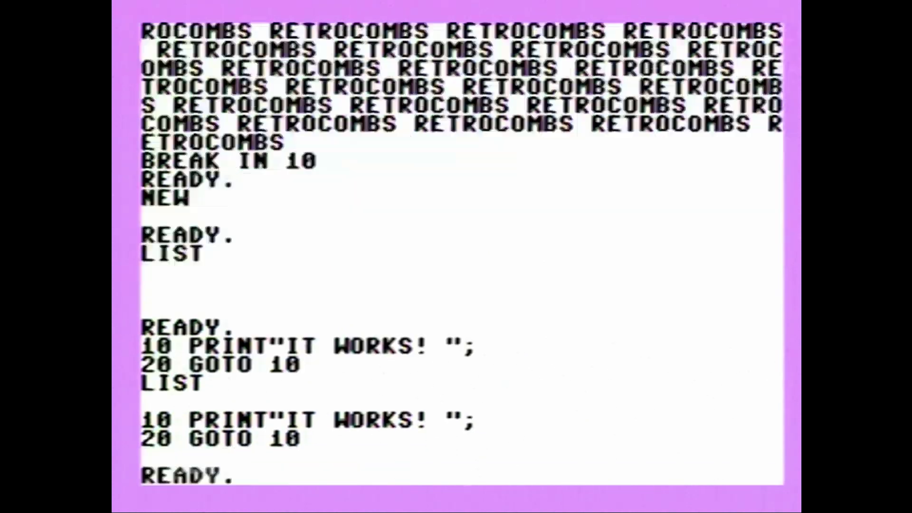
Run the new program and save it to disk with DSAVE under the name "IT WORKS!".
type("RUN")
key("Return")
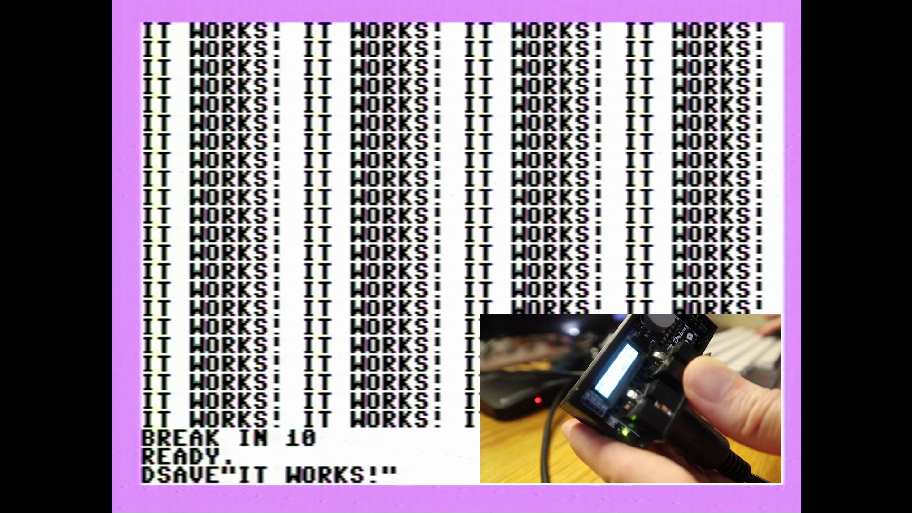
key("Return")
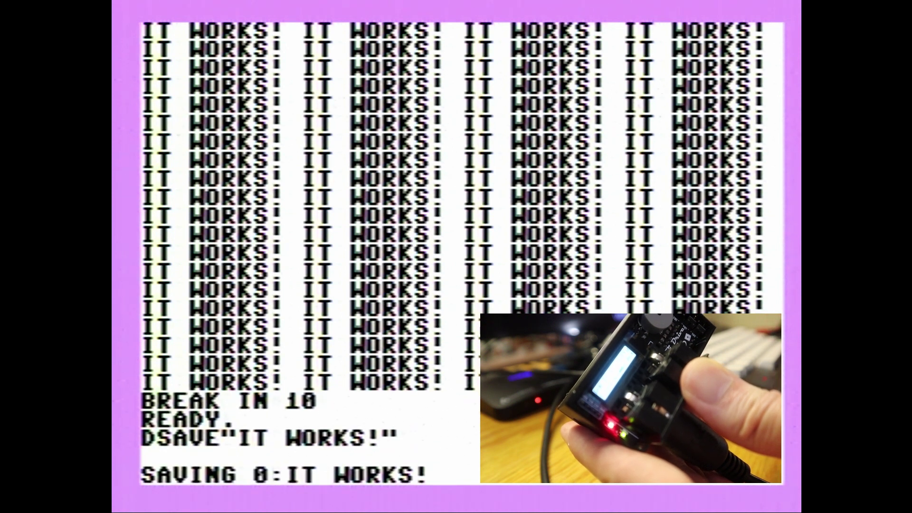